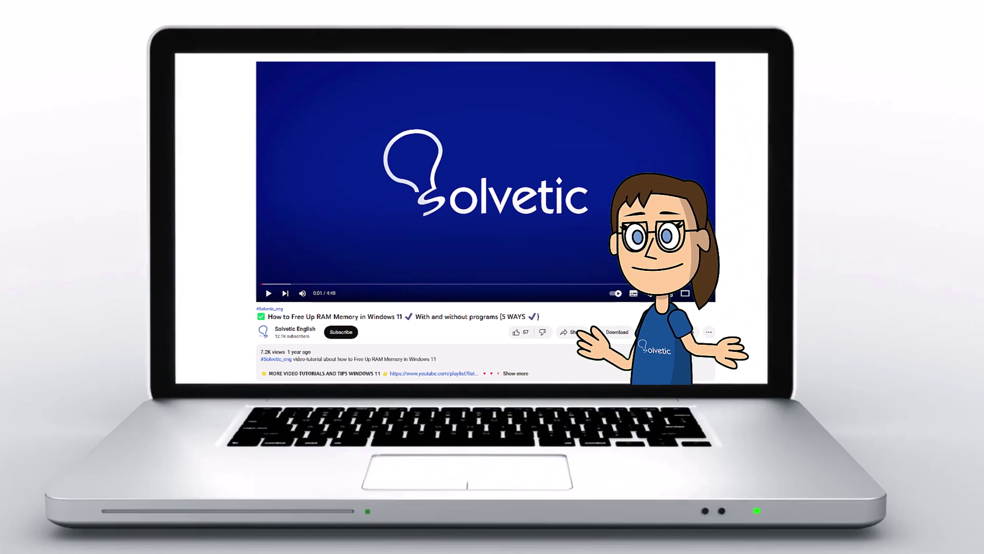
Expand the YouTube video description and scroll down to read its full text.
left_click(522, 374)
scroll(522, 359, "down", 2)
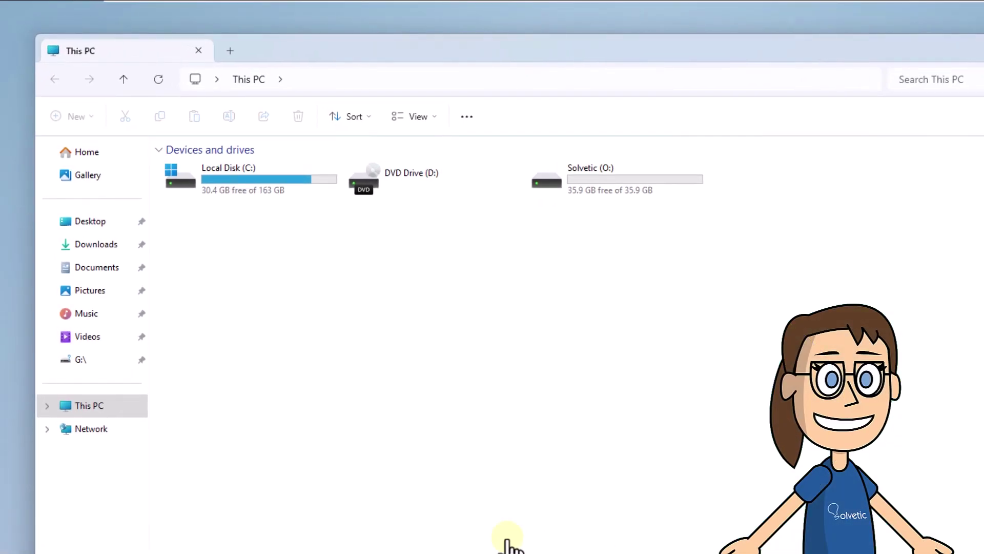
Navigate from This PC into Local Disk (C:) and then the Windows folder.
double_click(295, 187)
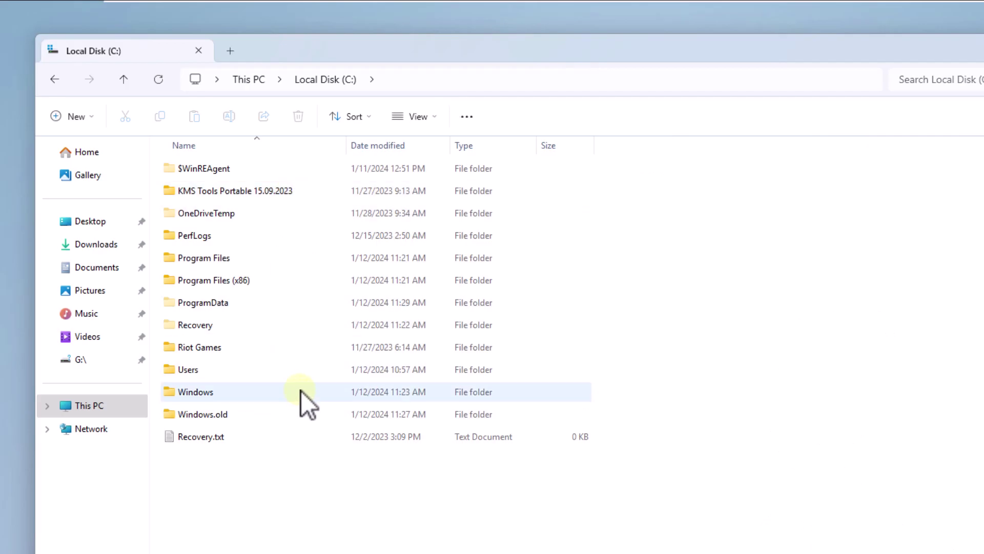
mouse_move(196, 392)
double_click(301, 391)
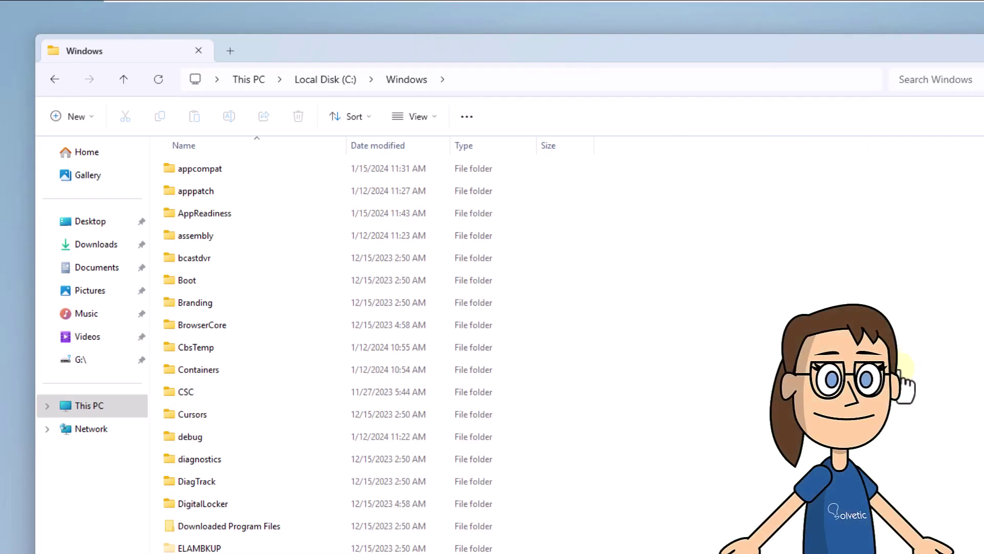
In Folder Options' View settings, choose 'Show hidden files, folders, and drives'.
left_click(468, 118)
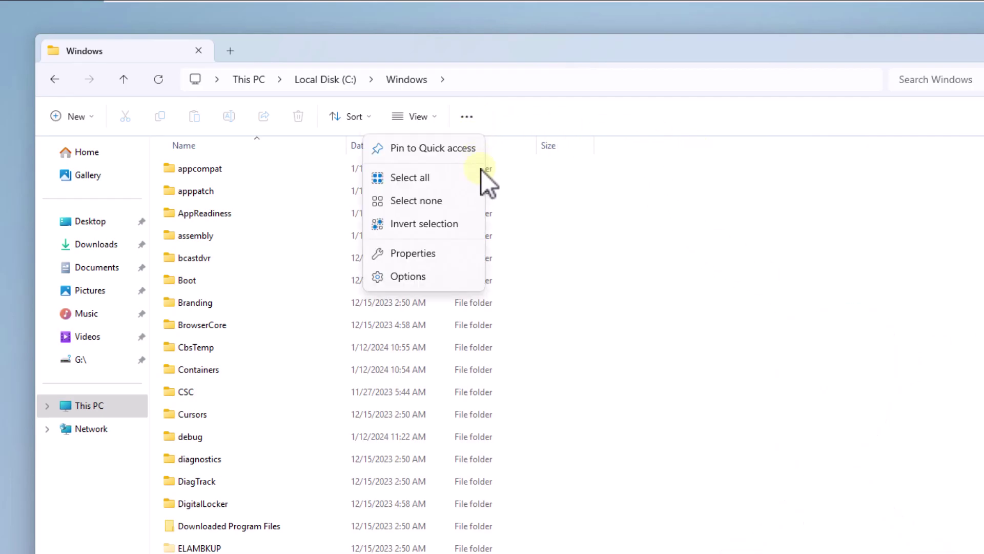
left_click(449, 275)
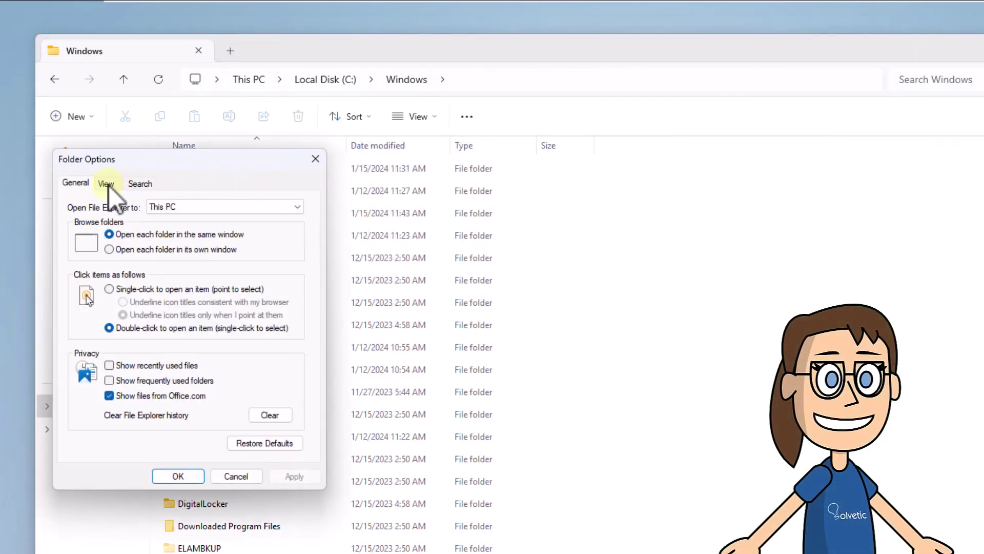
left_click(106, 184)
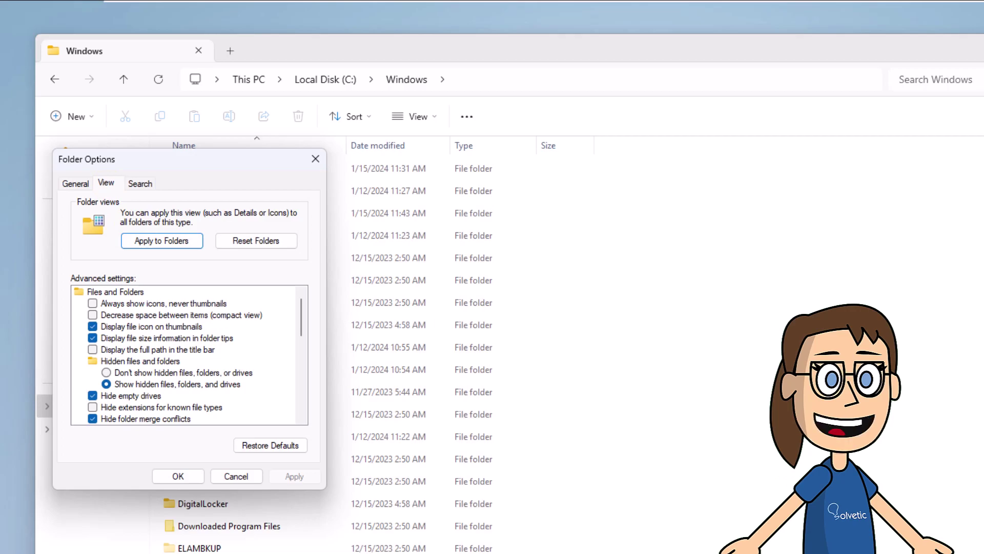
left_click(201, 386)
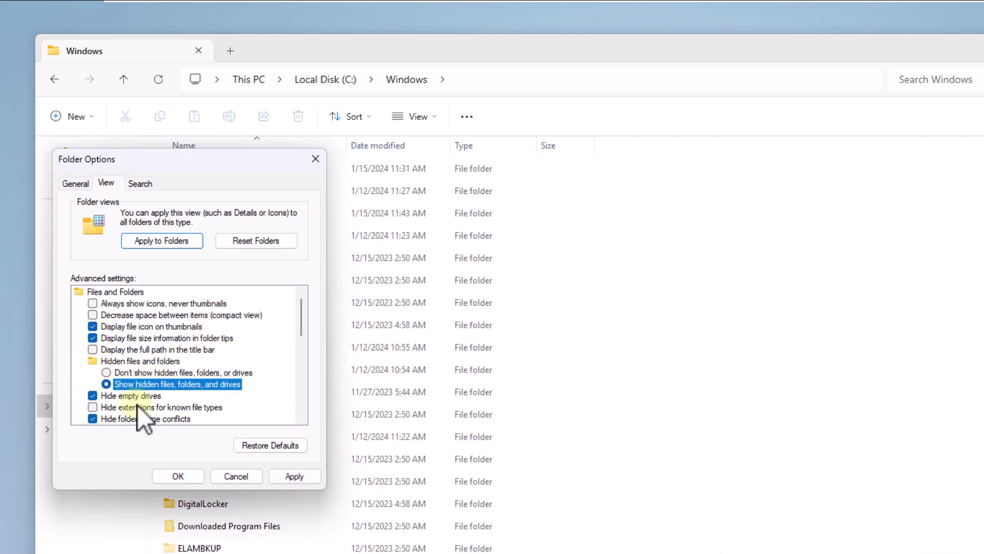
Apply the hidden-items setting, then scroll down and open the ServiceProfiles folder.
left_click(189, 475)
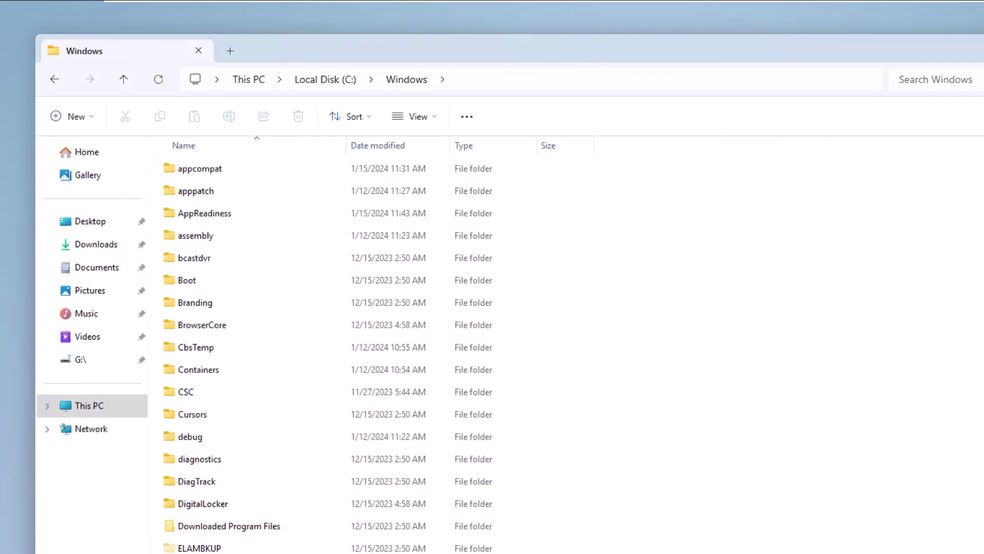
scroll(243, 518, "down", 6)
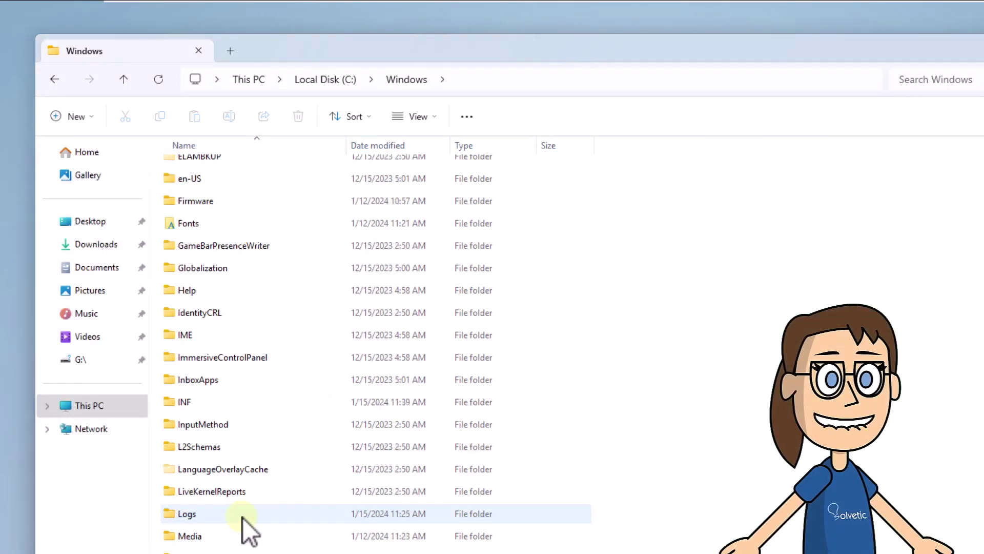
scroll(261, 476, "down", 6)
scroll(251, 461, "down", 1)
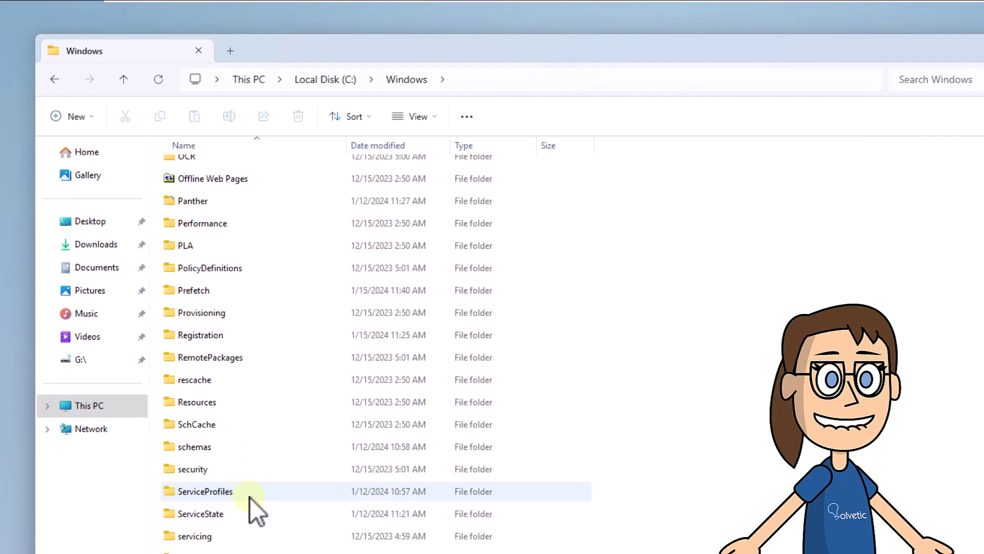
left_click(252, 495)
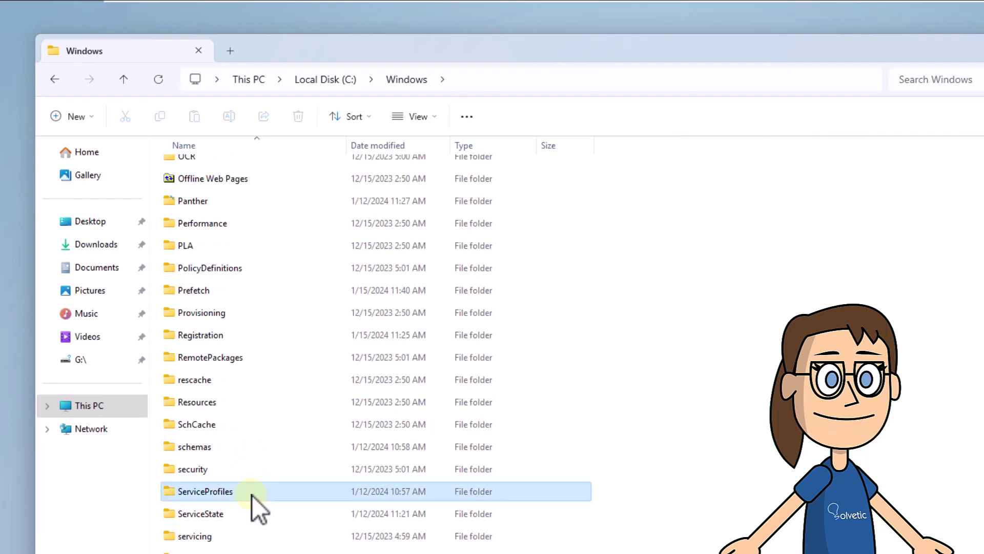
double_click(312, 495)
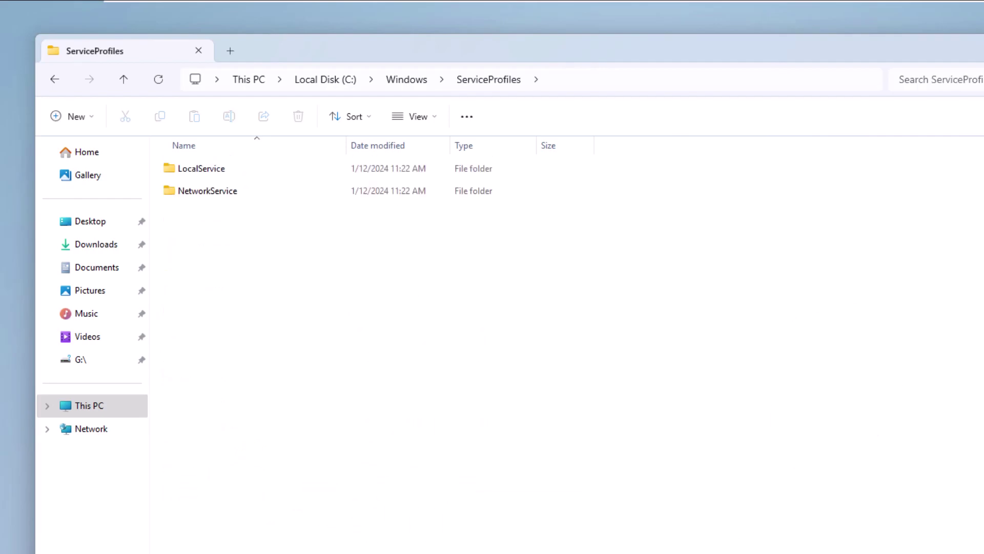
Open the LocalService folder, granting permanent access when prompted.
left_click(277, 171)
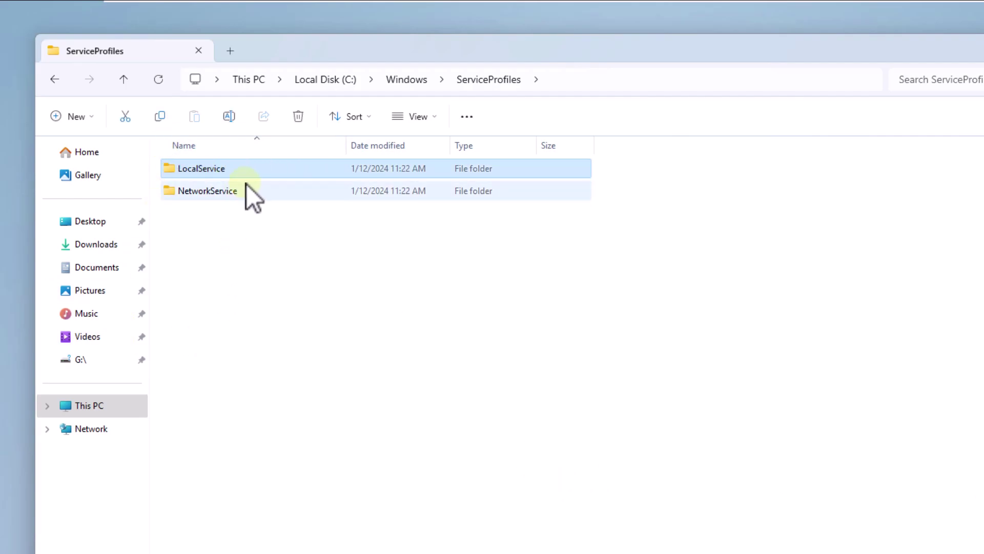
double_click(256, 169)
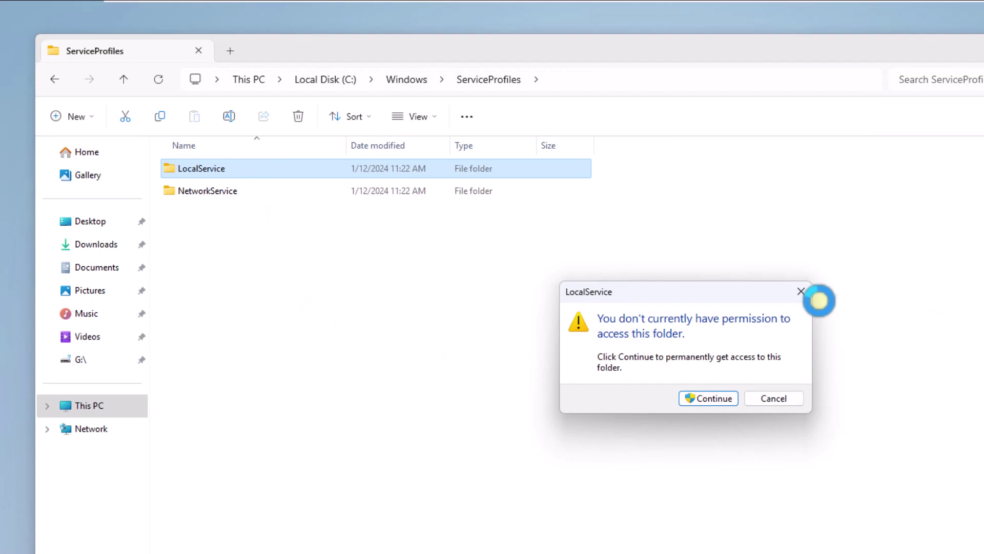
left_click(709, 399)
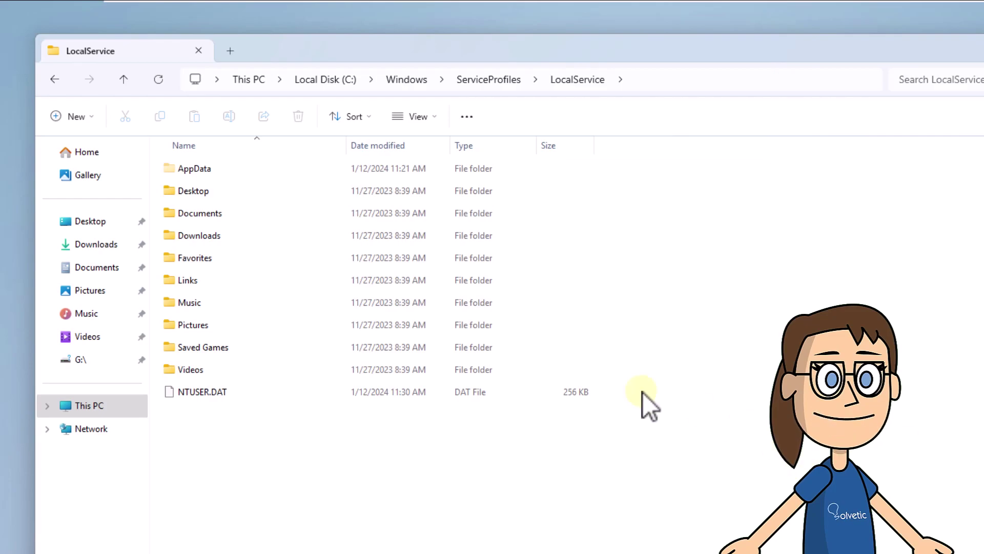
Open LocalService's AppData folder, granting permanent access when prompted.
left_click(257, 169)
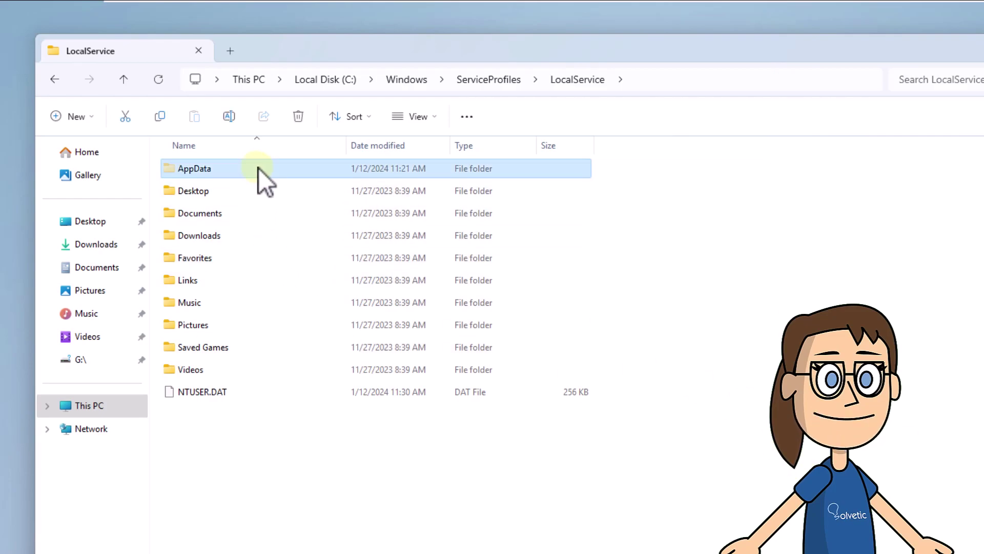
double_click(303, 173)
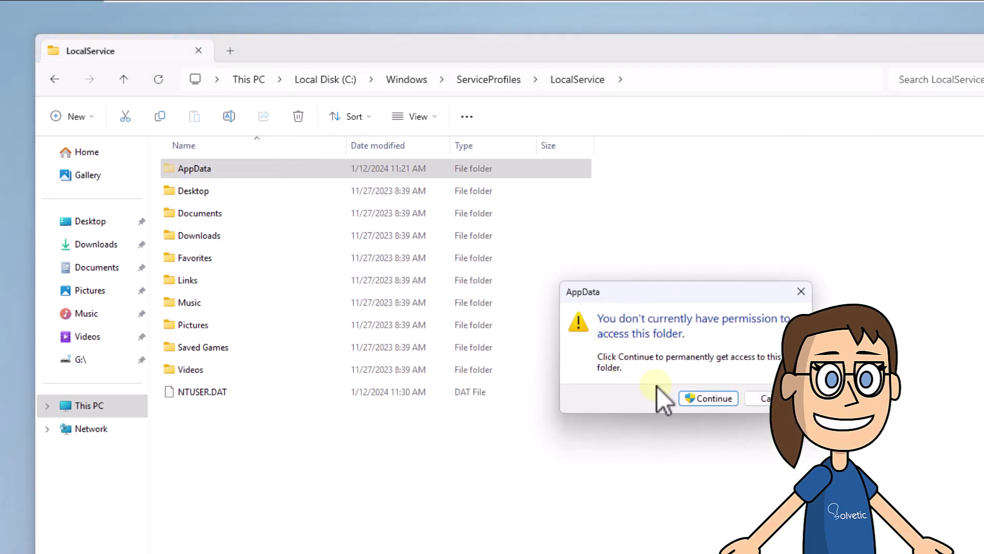
left_click(708, 398)
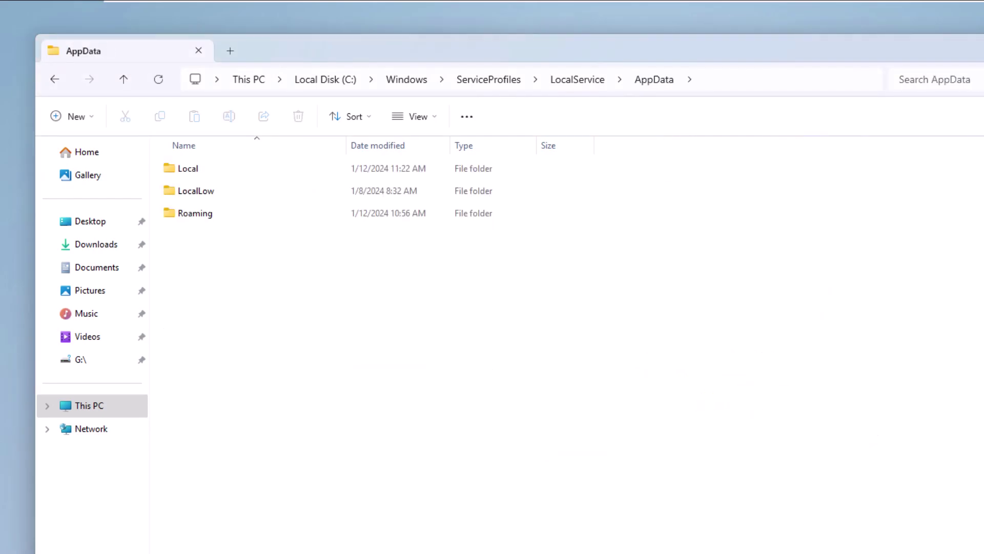
Open the Local folder, granting permanent access to reveal Microsoft, FontCache and Temp.
left_click(277, 169)
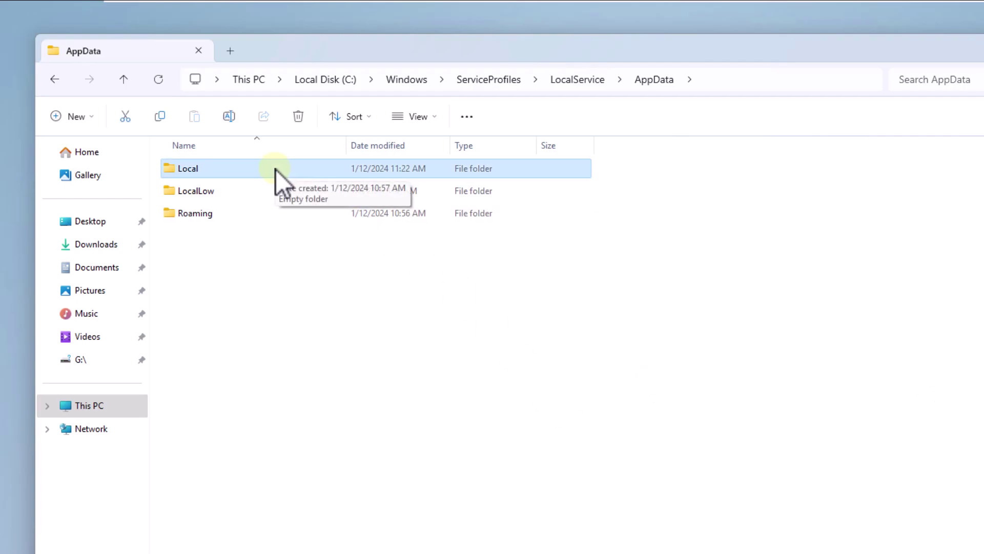
double_click(275, 170)
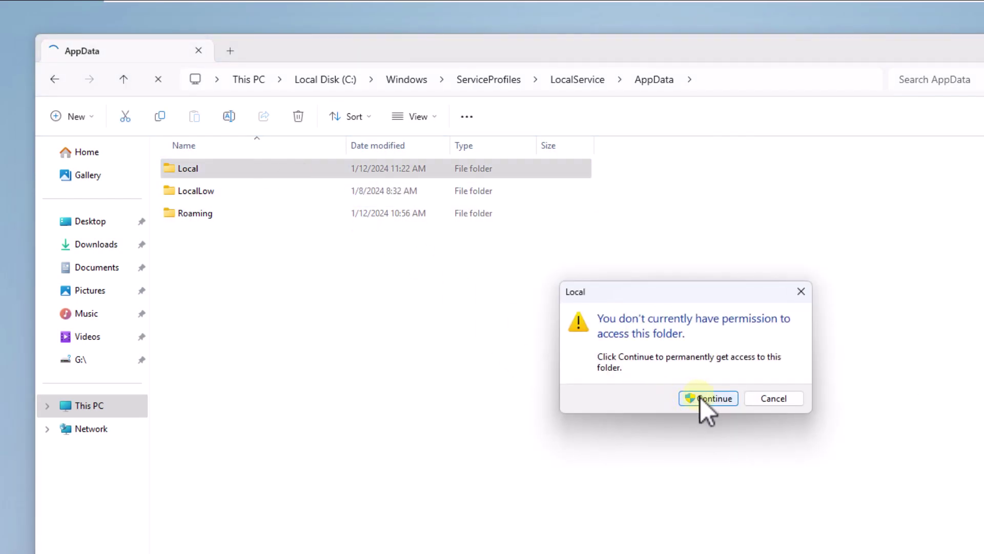
left_click(701, 397)
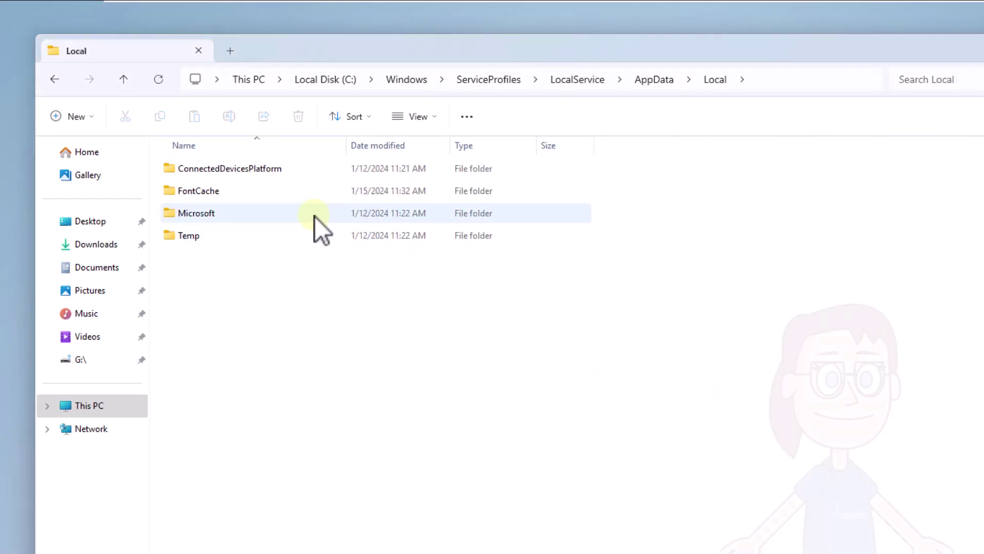
Open the Microsoft folder with permanent access granted, then select the Ngc folder.
left_click(315, 216)
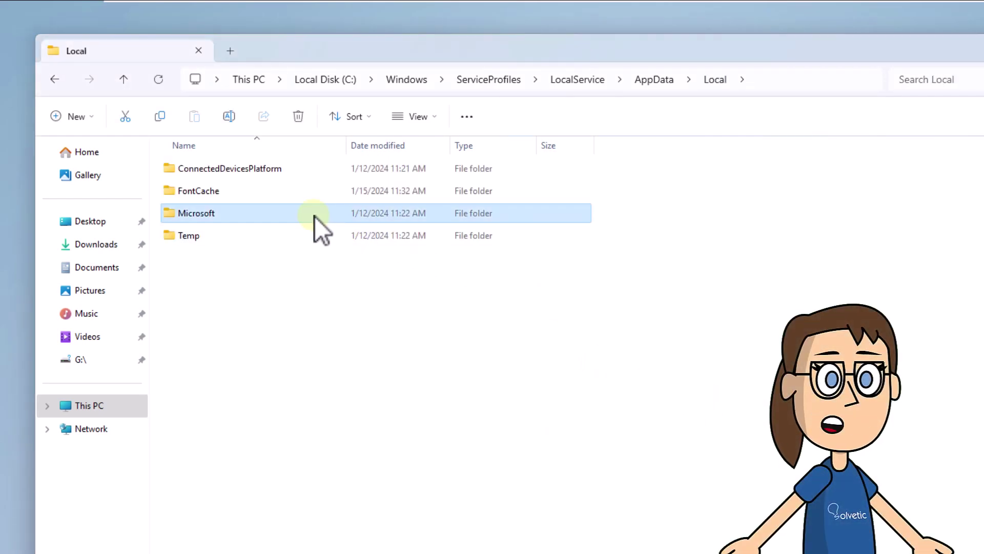
double_click(315, 216)
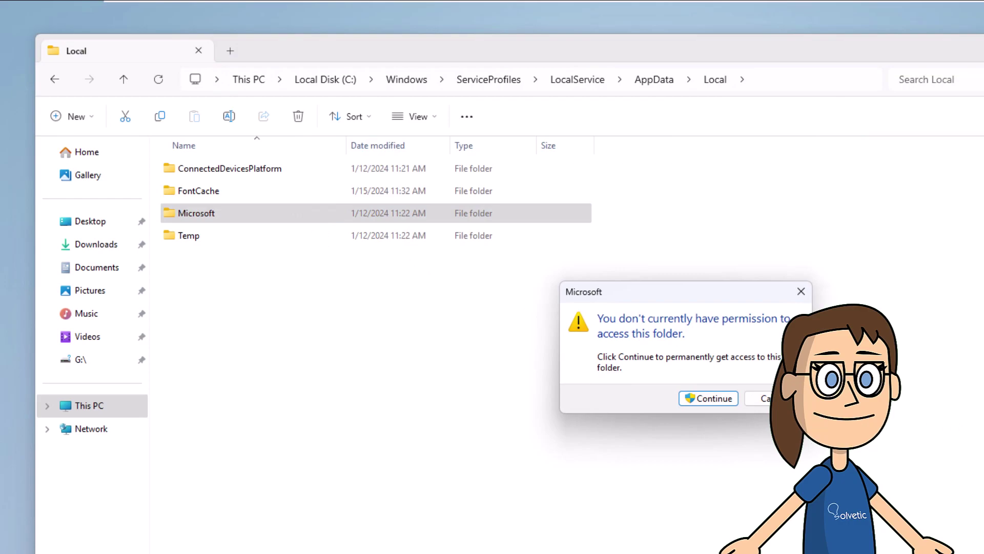
key("Return")
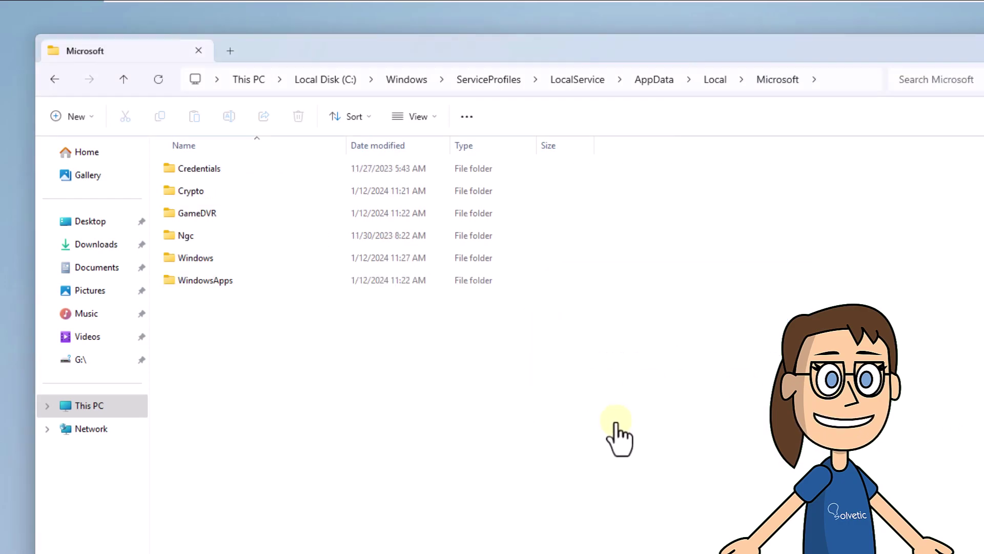
left_click(293, 237)
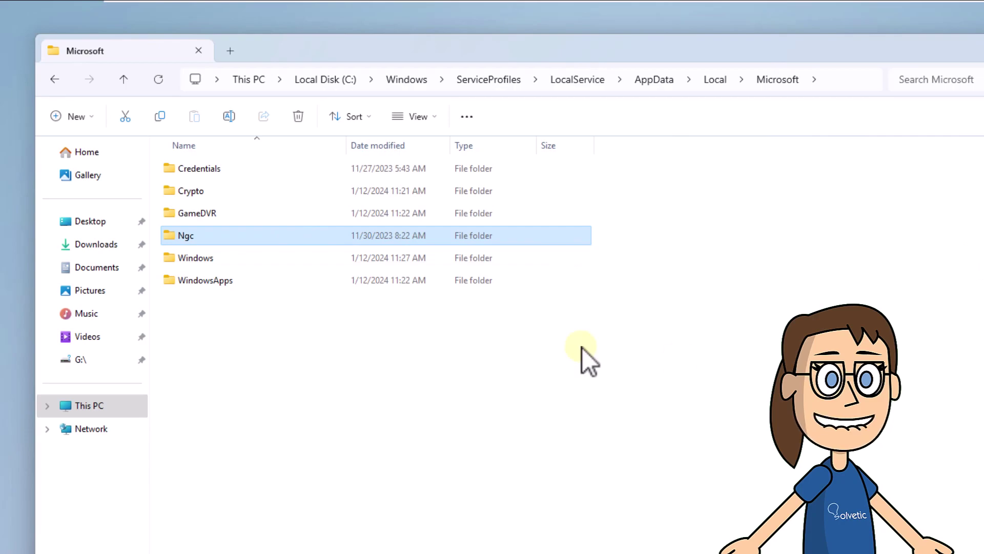
Try deleting Ngc with administrator permission, retry, then cancel after access is denied.
left_click(302, 122)
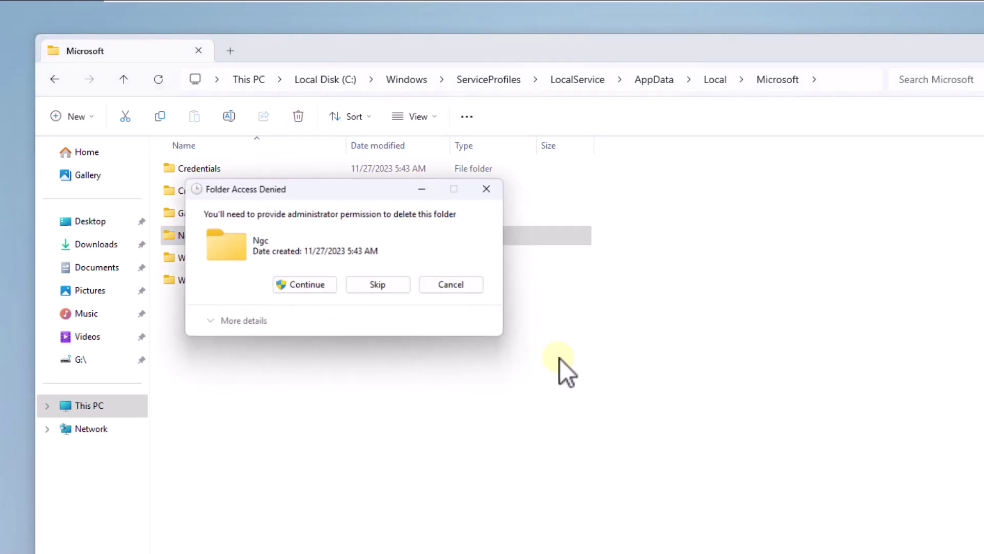
left_click(303, 282)
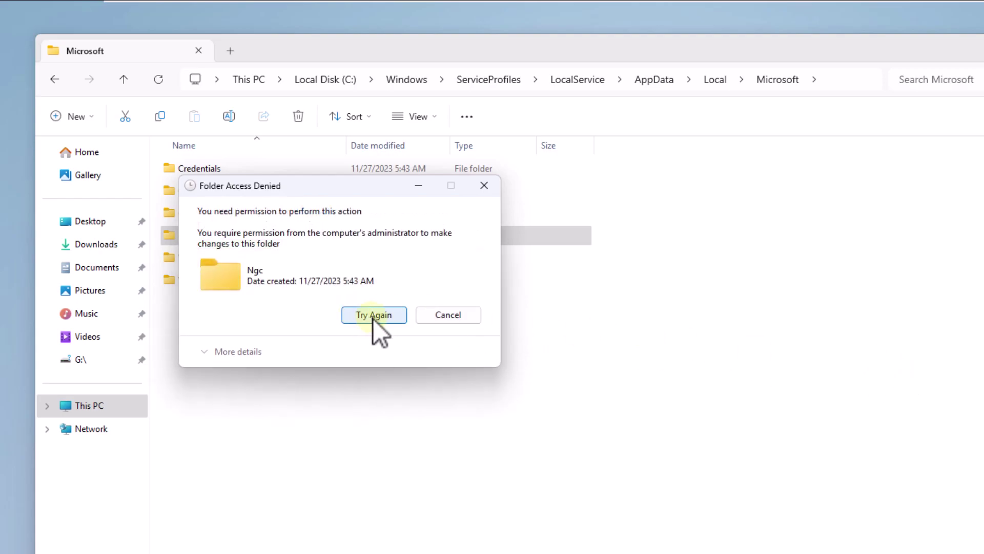
left_click(374, 315)
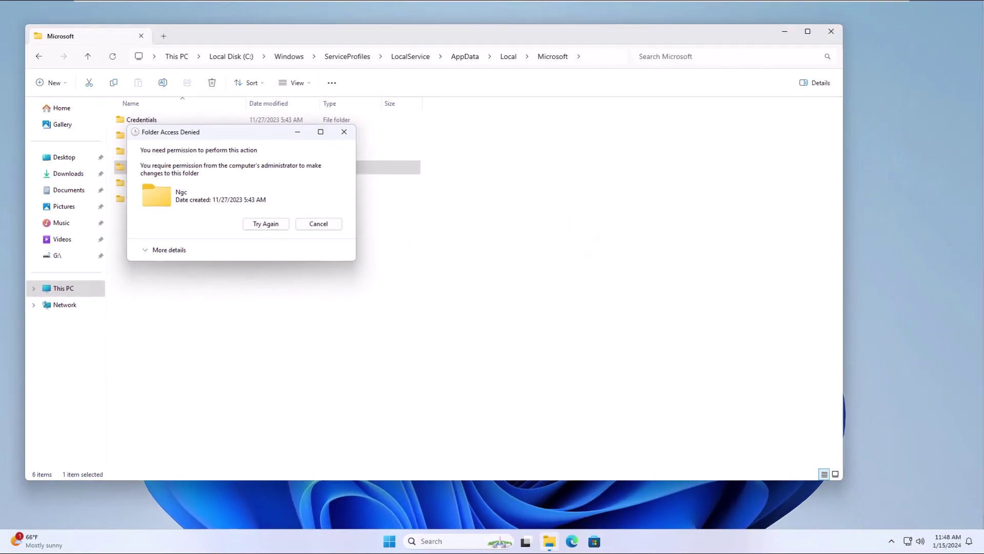
left_click(461, 315)
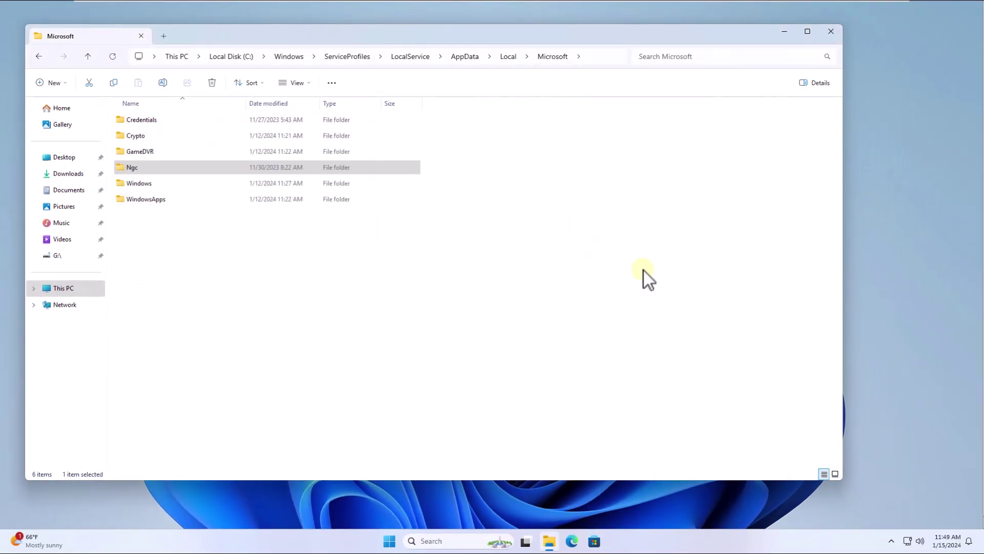
Minimize Explorer, search 'cmd', and launch Command Prompt as administrator, approving UAC.
left_click(786, 30)
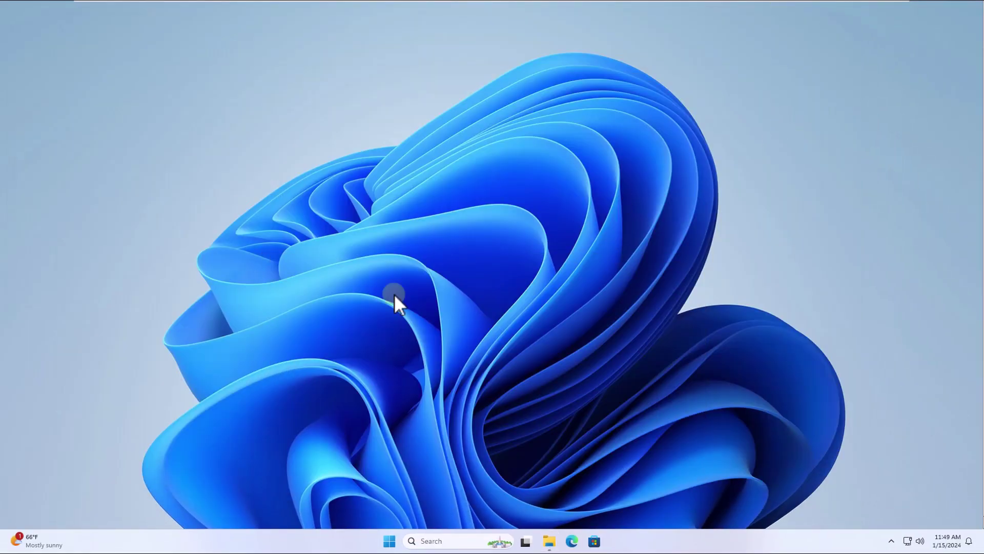
left_click(424, 541)
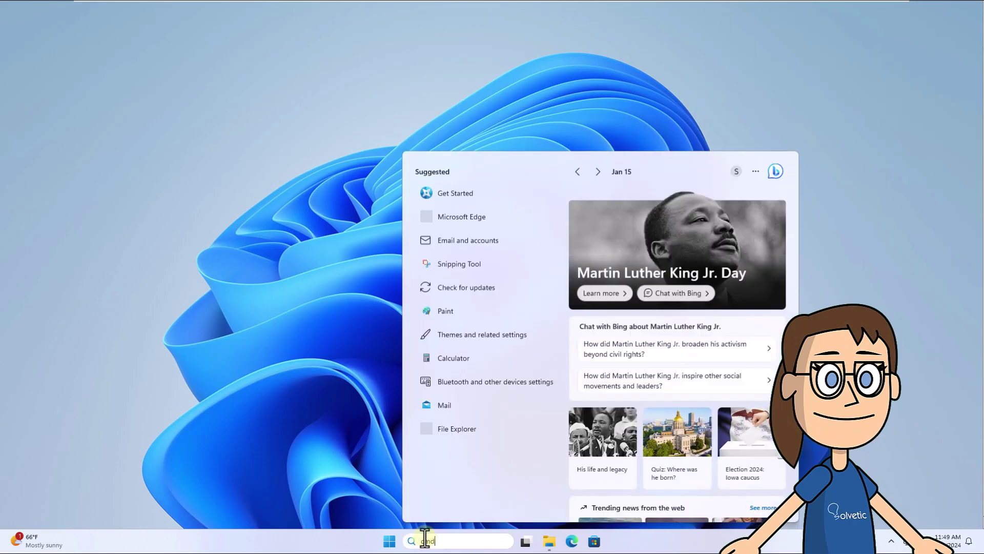
type("cmd")
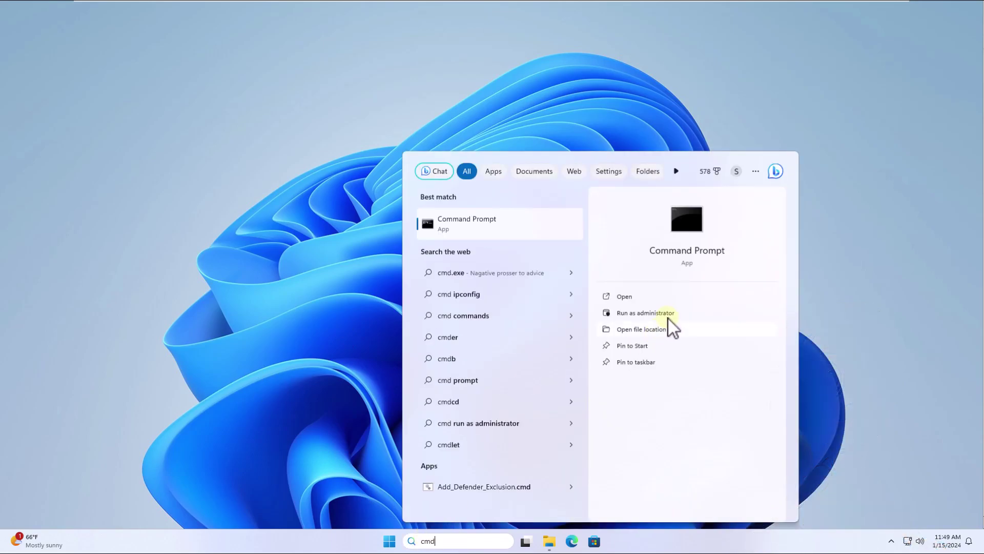
left_click(644, 313)
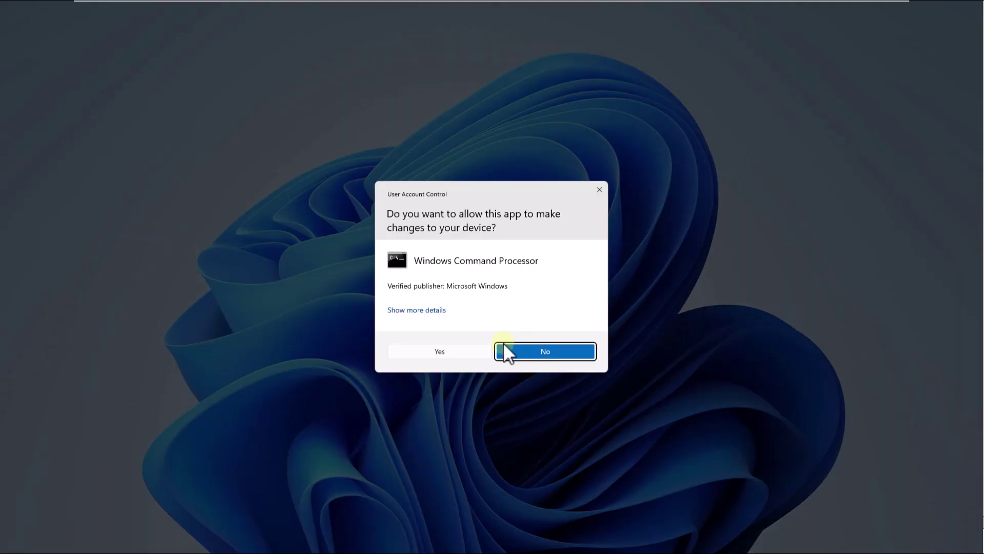
left_click(472, 352)
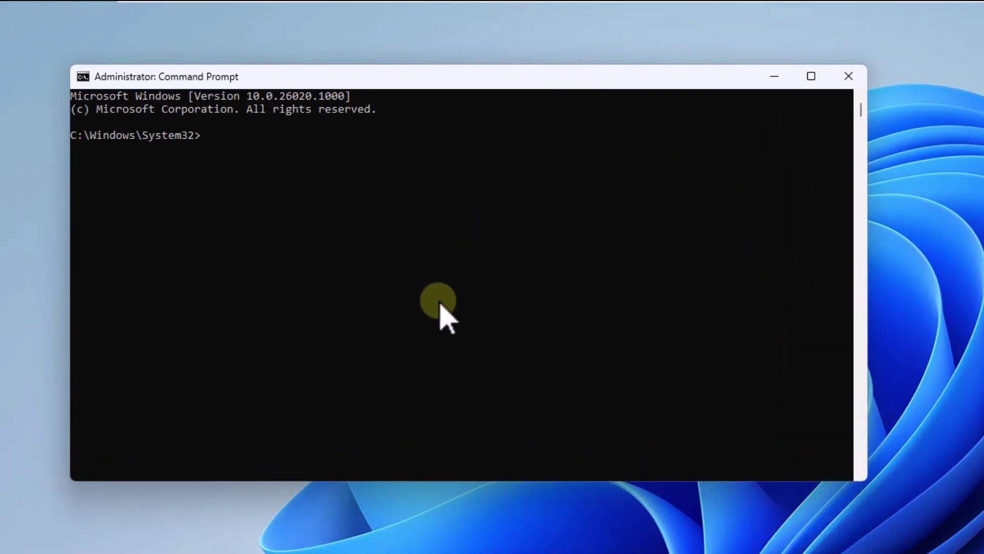
Change directory with cd /d to C:\Windows\ServiceProfiles\LocalService\AppData\Local\Microsoft.
type("cd /d C:\\Windows\\ServiceProfiles\\LocalService\\AppData\\Local\\Microsoft")
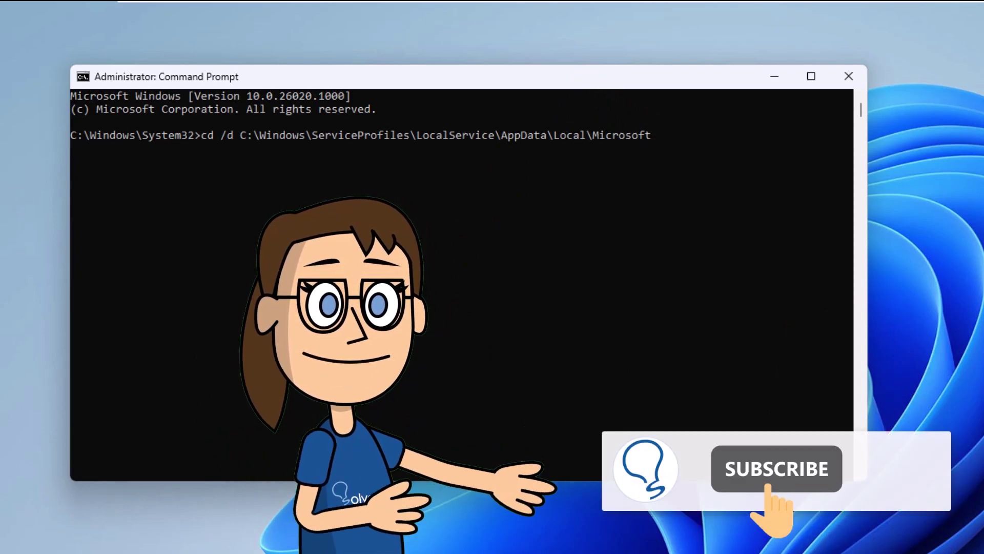
key("Return")
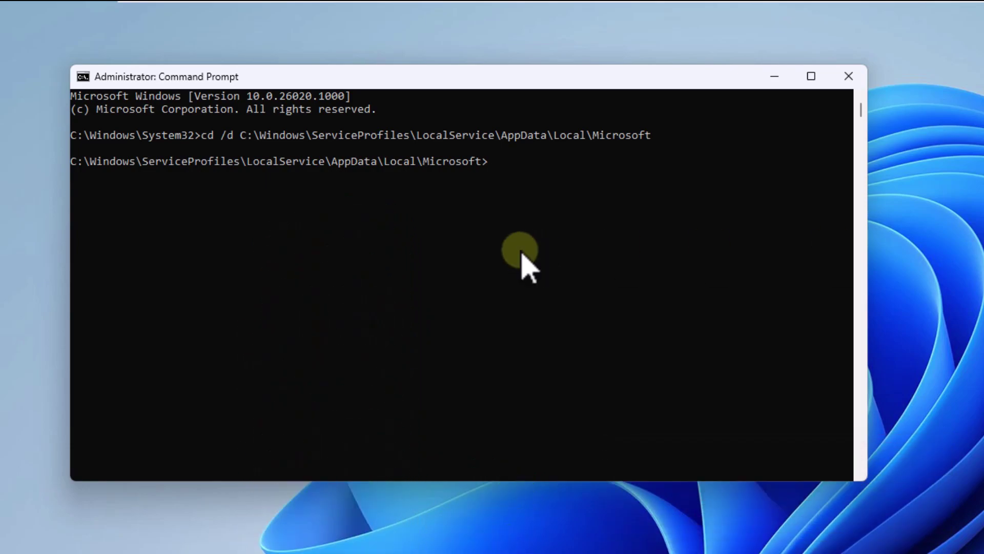
type("cls")
Run 'takeown /f NGC /r', accept full control, then clear the console.
key("Return")
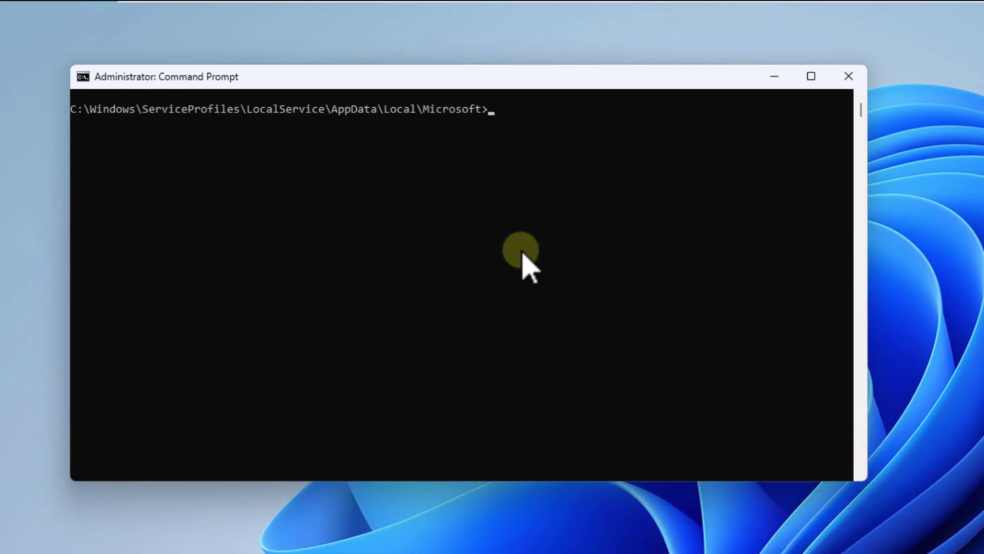
type("takeown /f NGC /r")
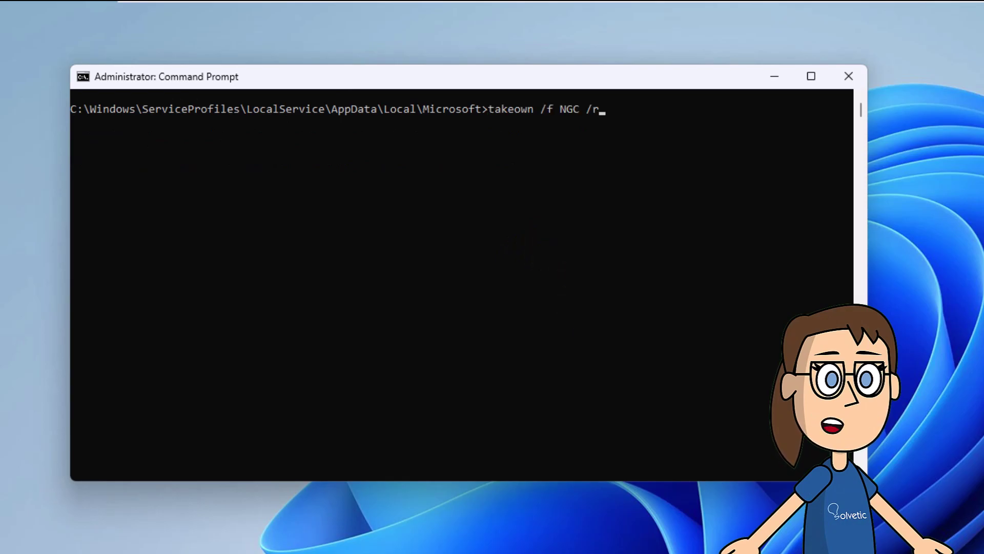
key("Return")
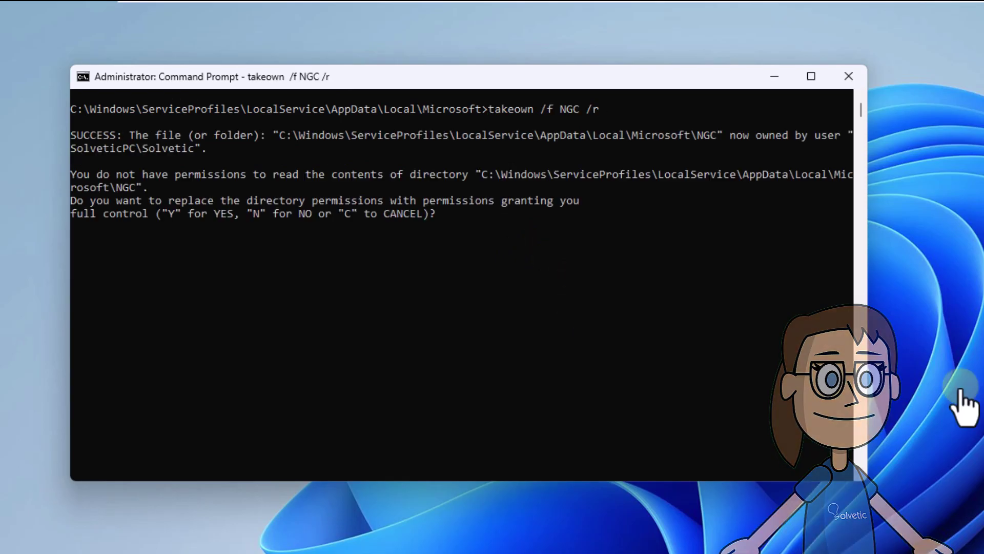
type("Y")
key("Return")
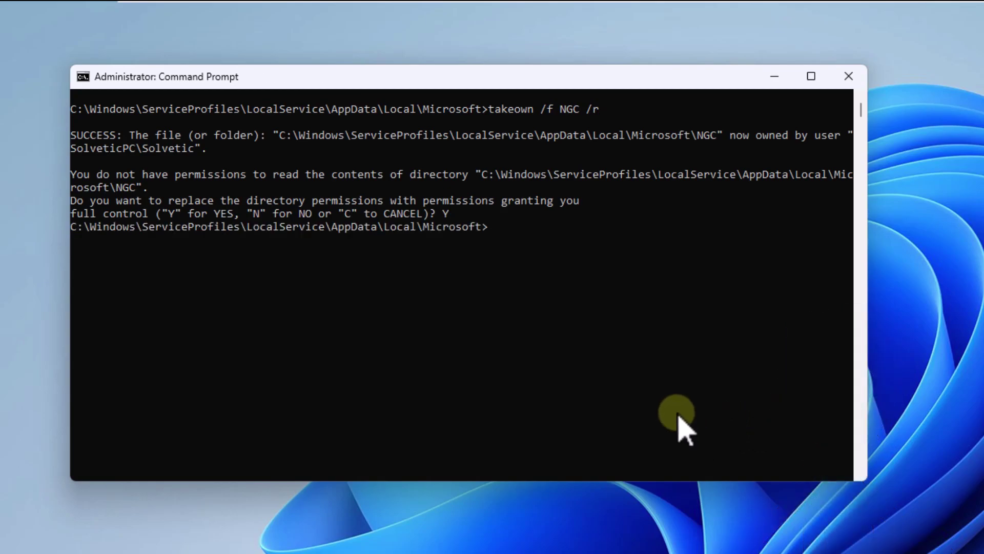
type("cls")
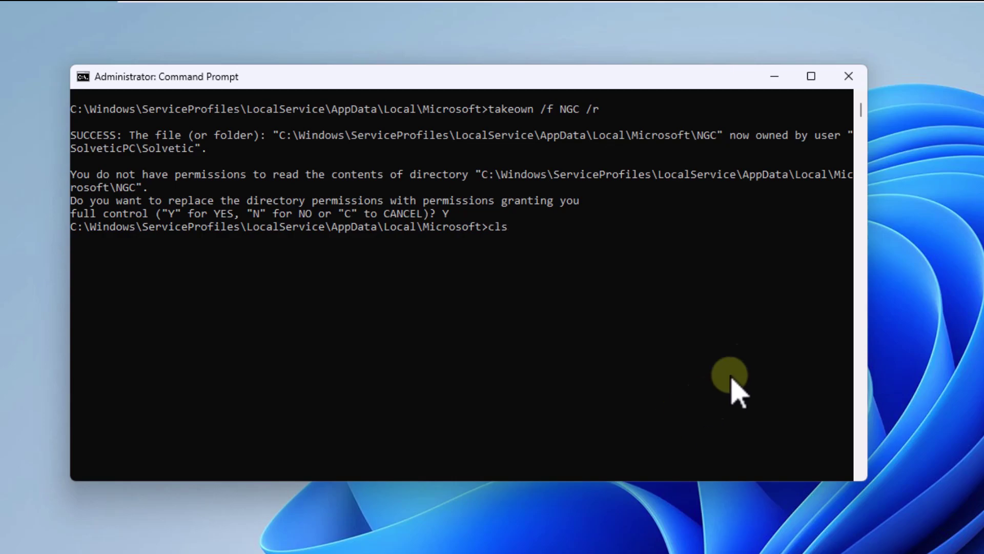
key("Return")
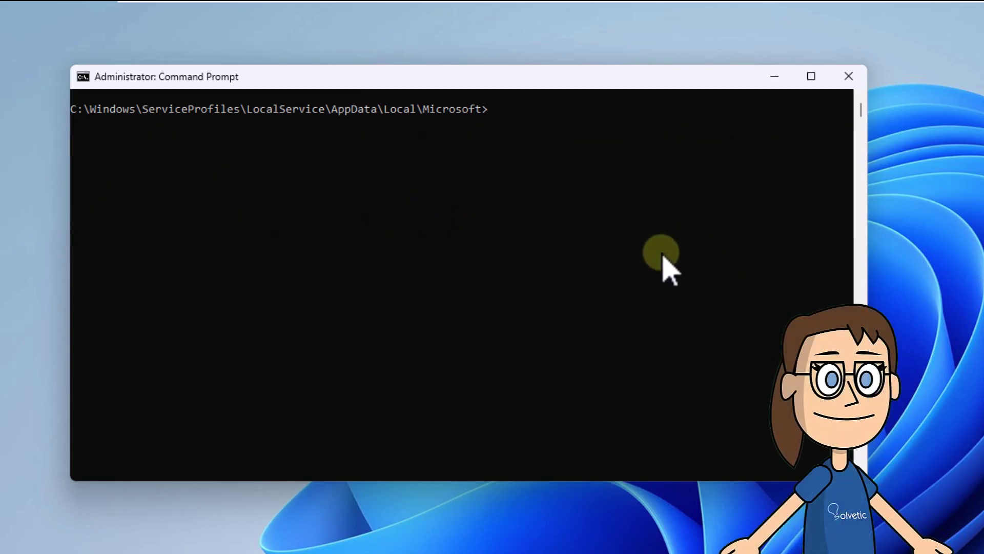
Run icacls NGC /grant administrators:f /t to give Administrators full control recursively.
type("icacls NGC /grant administrators:f /t")
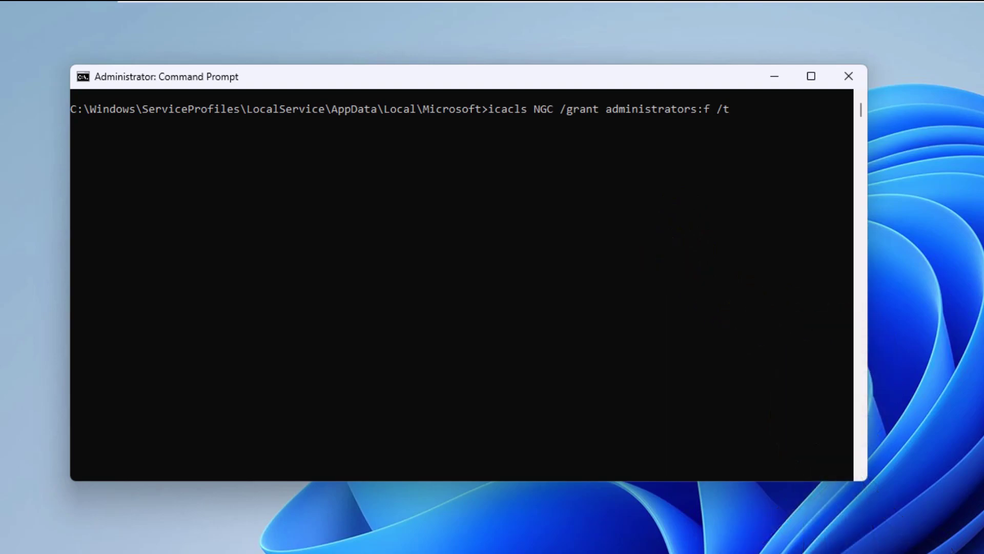
key("Return")
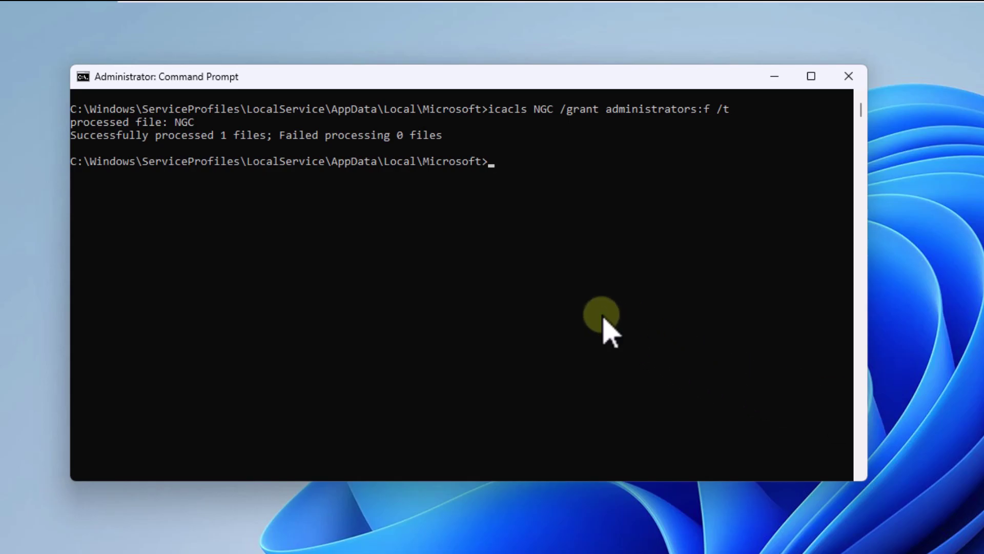
Clear the console output and exit the Command Prompt session.
type("cls")
key("Return")
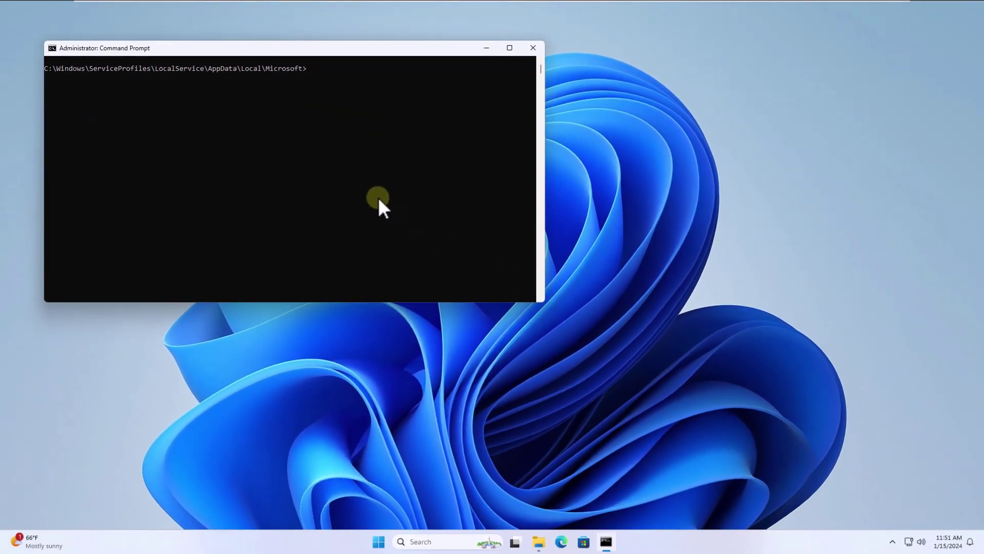
type("exit")
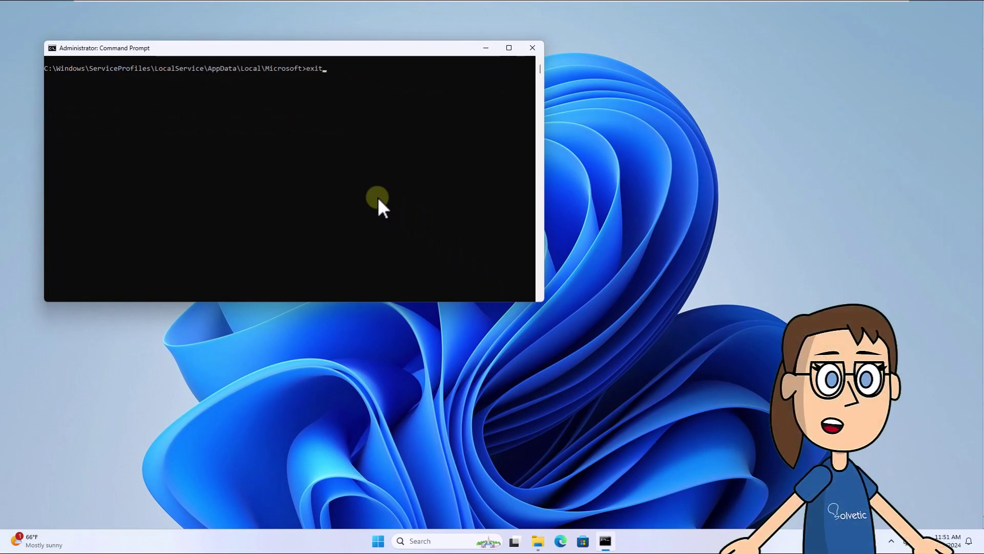
key("Return")
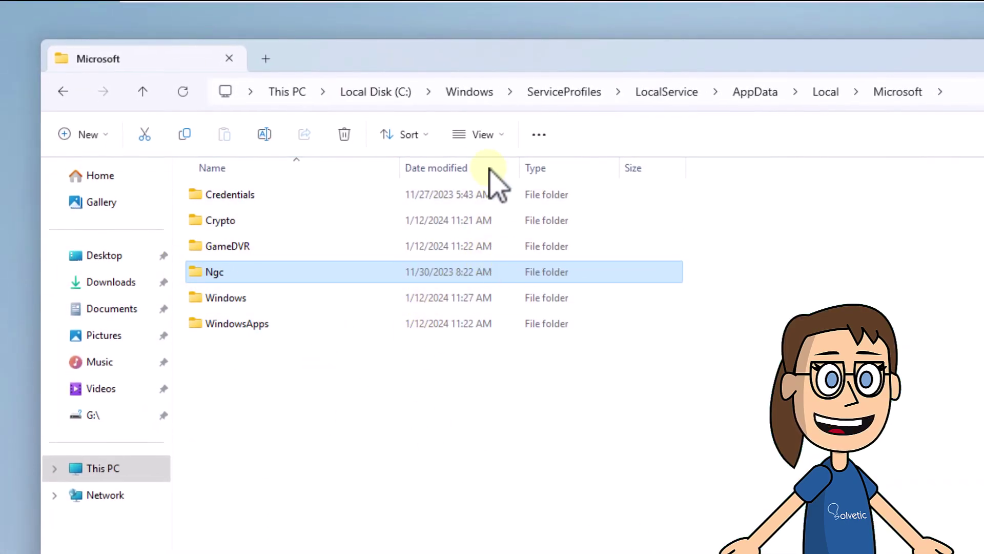
Delete the selected Ngc folder and close File Explorer.
left_click(344, 134)
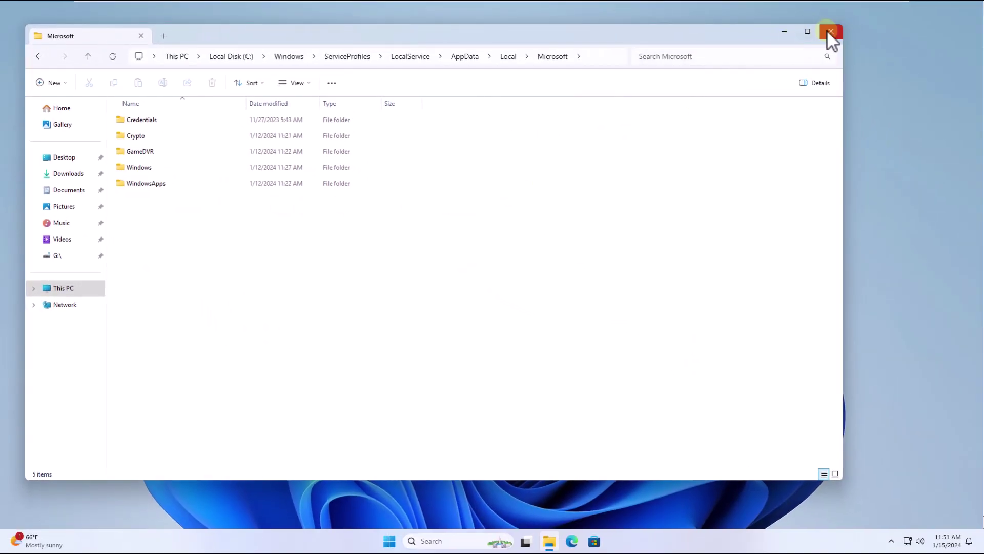
left_click(826, 30)
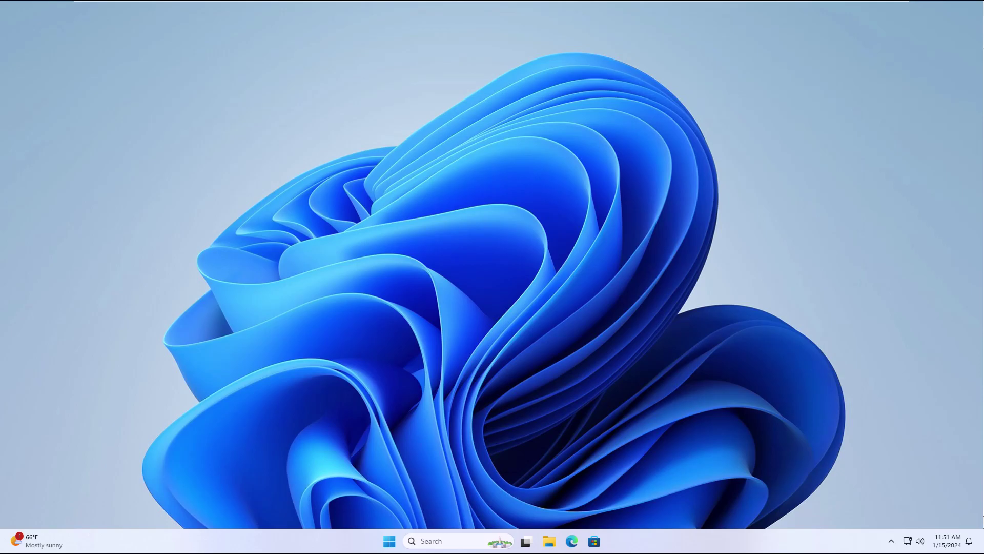